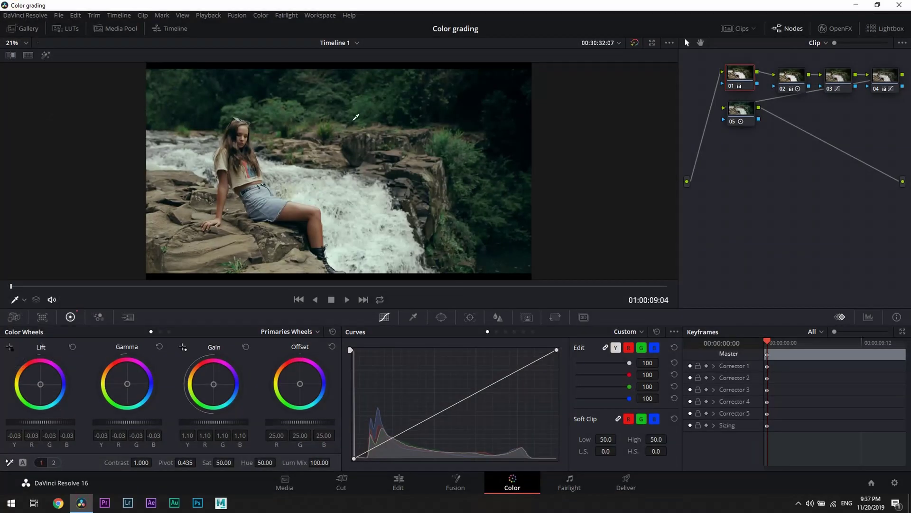
- Box-select the clip's correction nodes in the Node editor so they can be deleted
left_click_drag(873, 215, 735, 100)
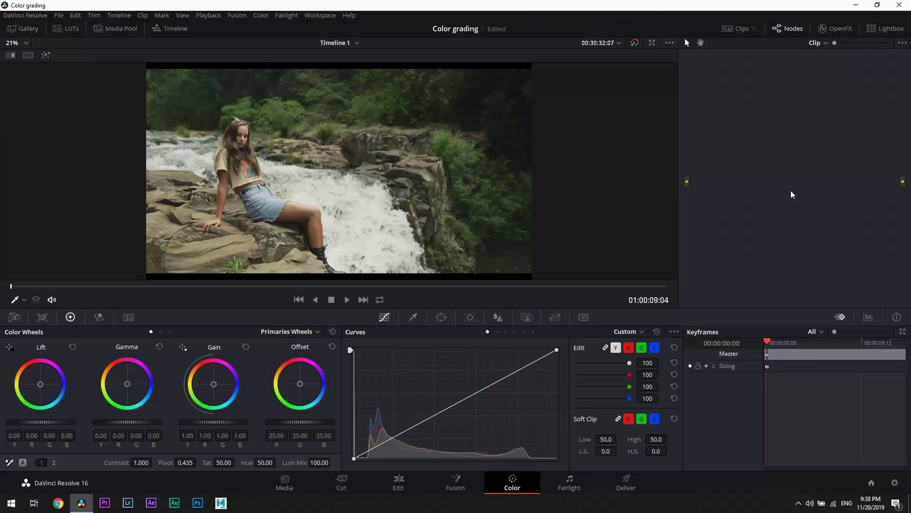
- Add serial node 01 and show the waveform scope in a floating window beside the viewer
key("alt+s")
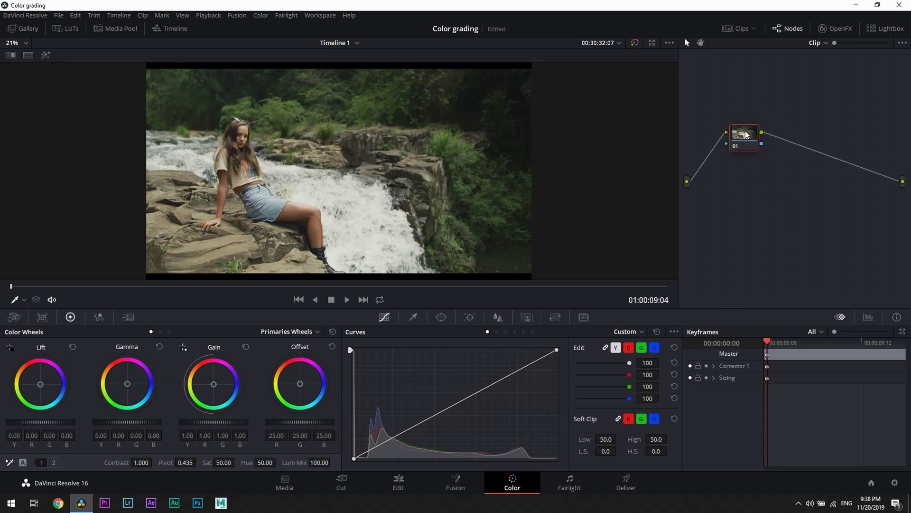
right_click(322, 169)
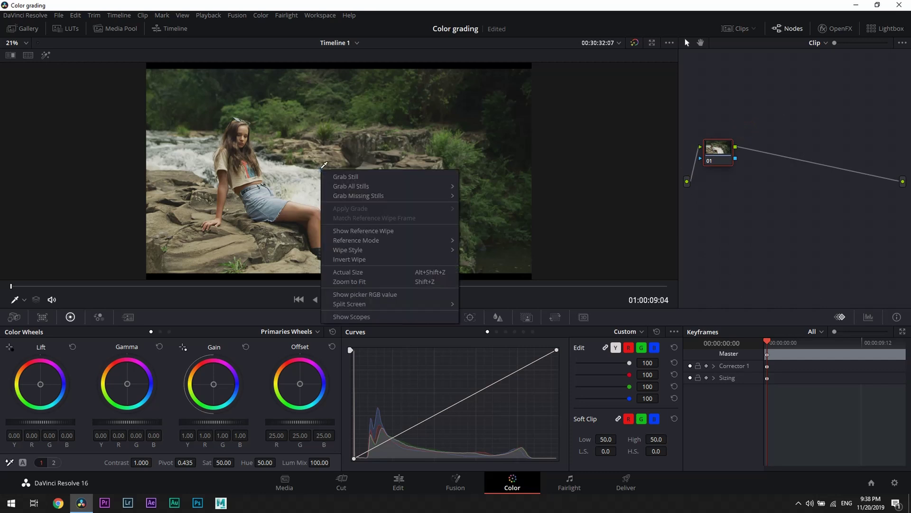
left_click(390, 317)
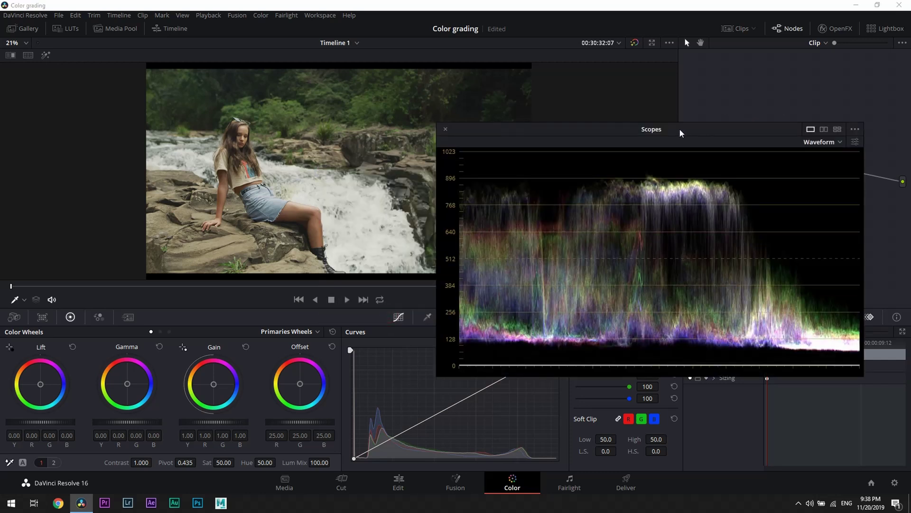
left_click_drag(682, 130, 723, 128)
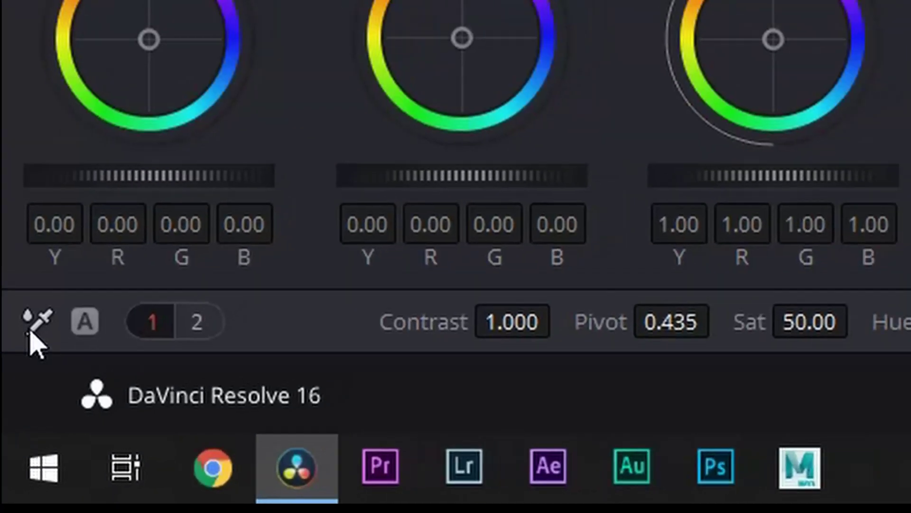
- Move the Scopes window further left and switch it from Waveform to the RGB Parade
left_click(30, 332)
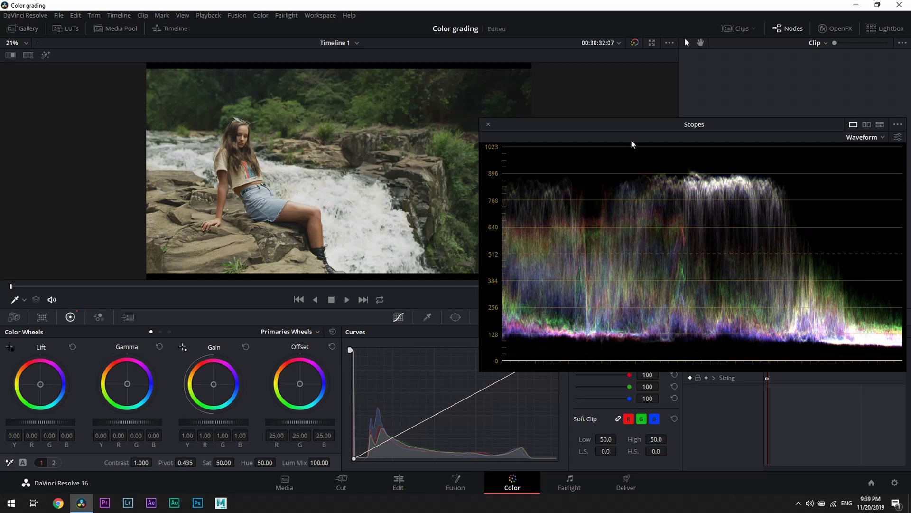
left_click_drag(629, 132, 555, 135)
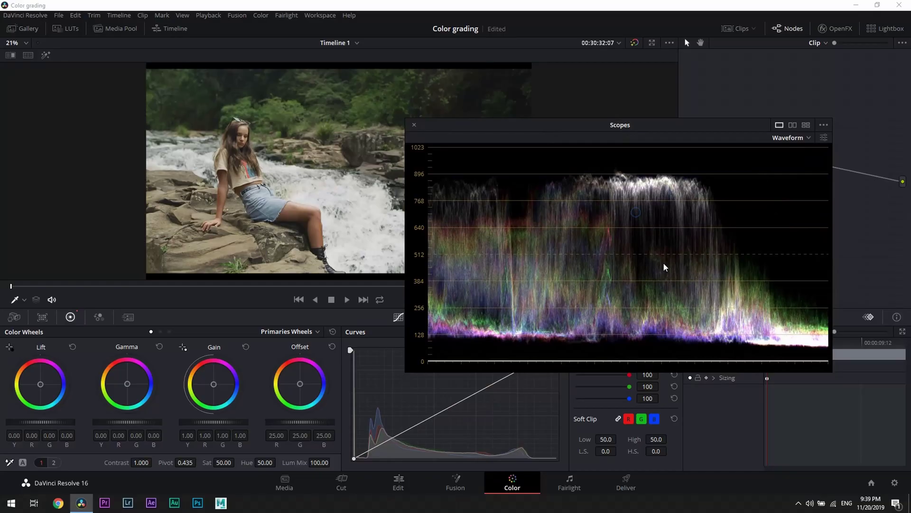
left_click(808, 137)
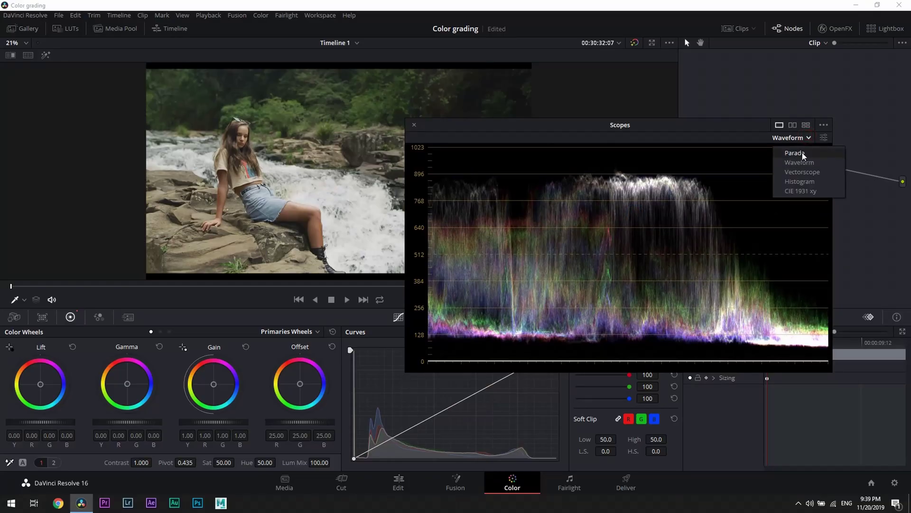
left_click(804, 154)
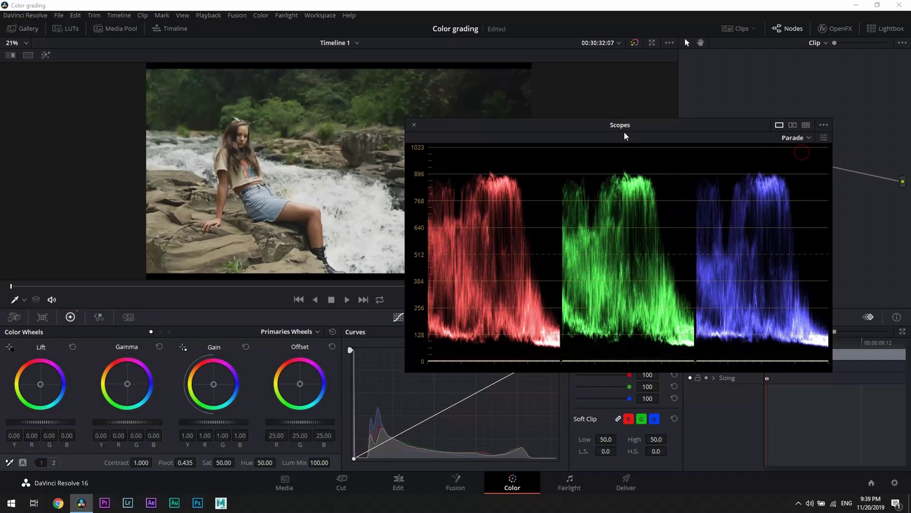
- On node 01 set Lift to -0.03, Gain to 1.13 and Gamma to -0.02
left_click_drag(624, 131, 683, 125)
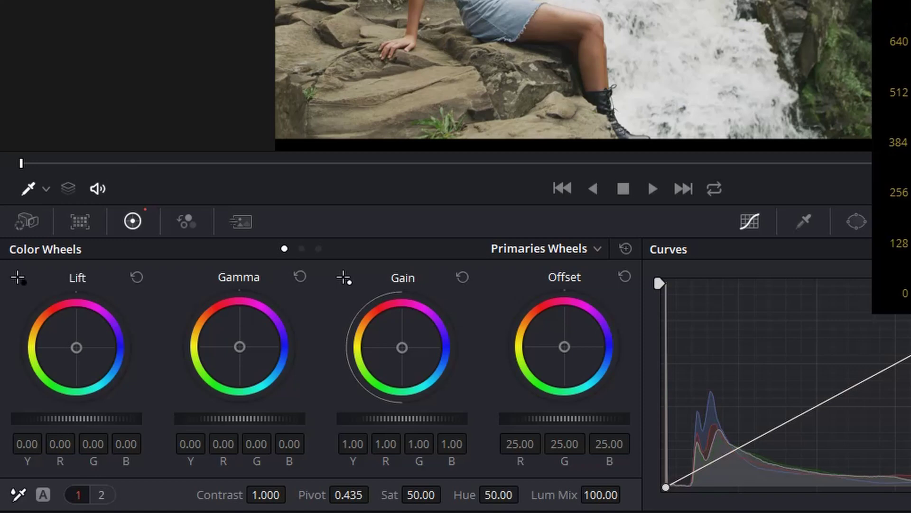
left_click_drag(101, 415, 93, 415)
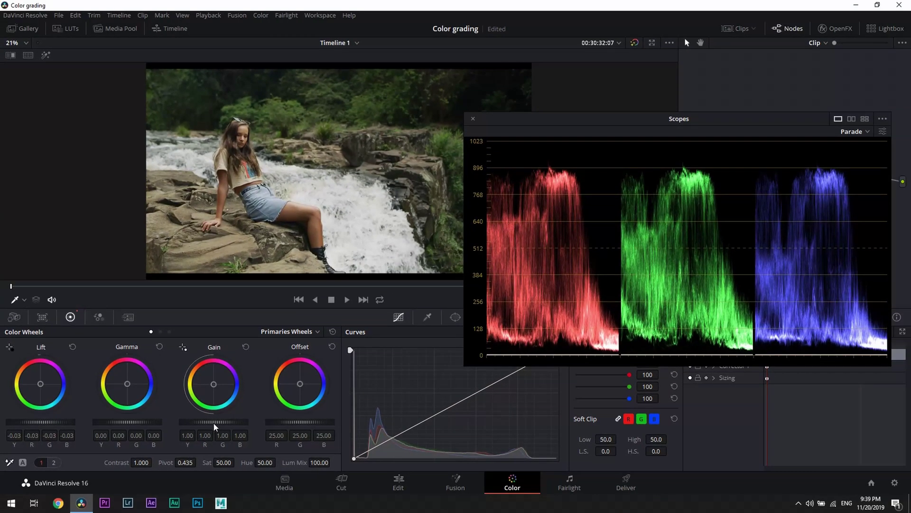
left_click_drag(212, 421, 238, 422)
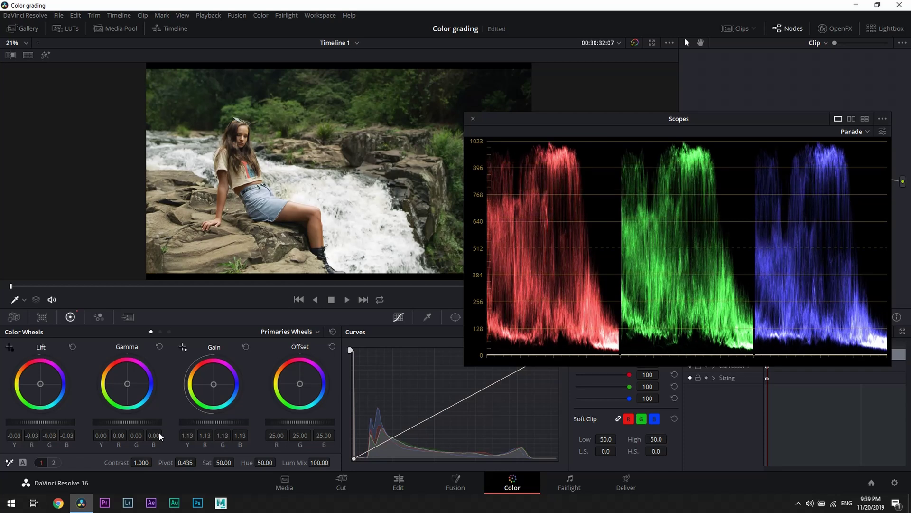
left_click_drag(150, 424, 140, 424)
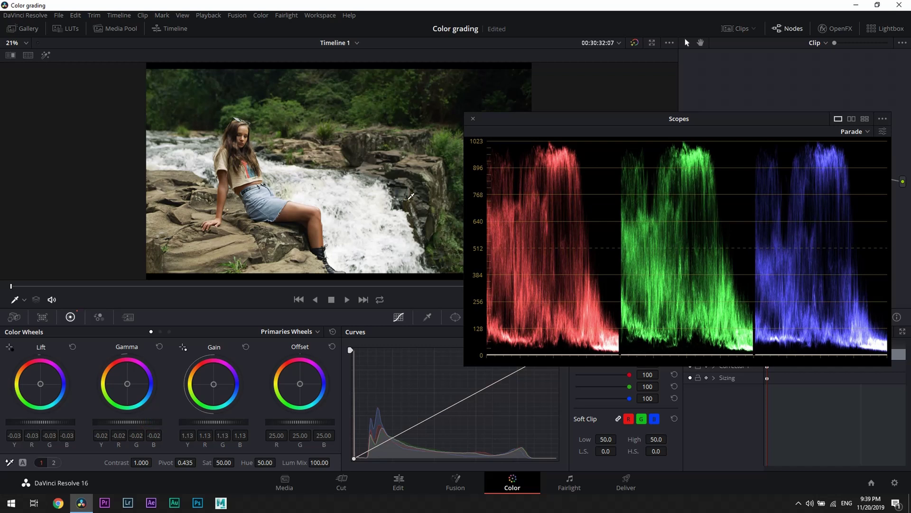
- Close the Scopes window and add a second serial node 02
left_click(474, 120)
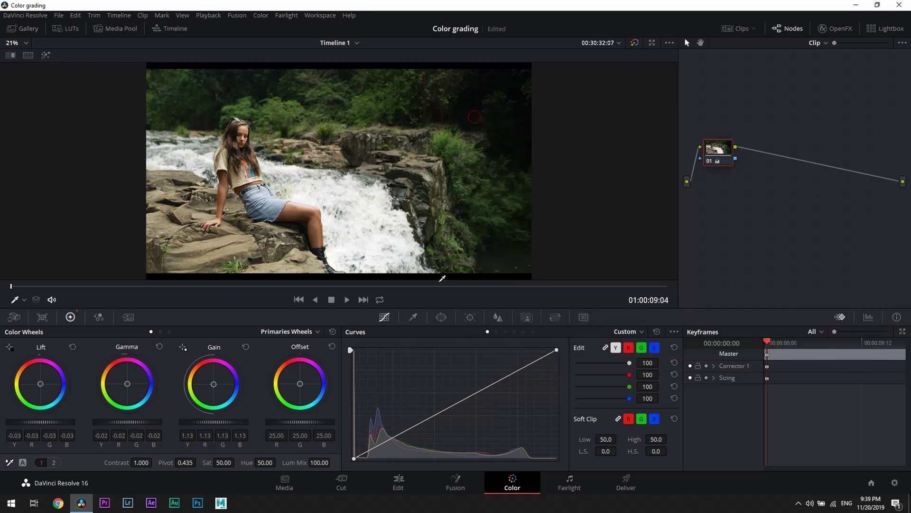
key("alt+s")
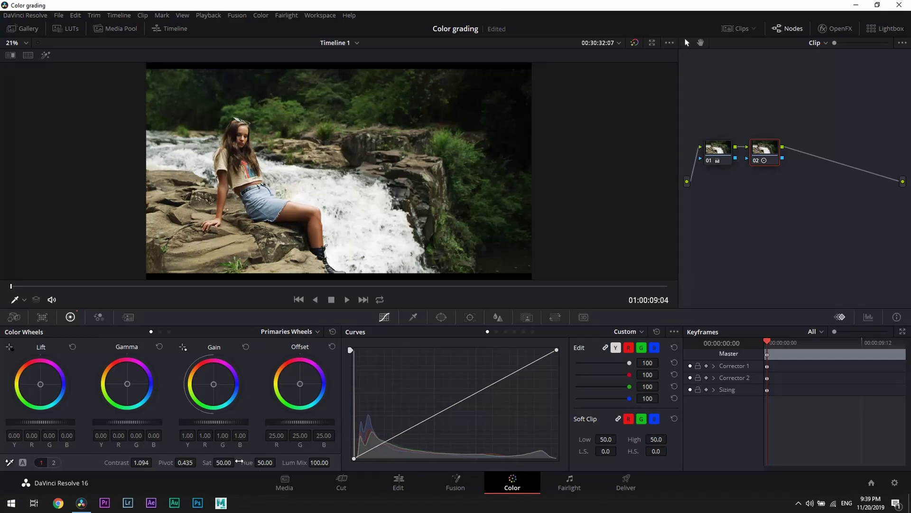
- Add serial node 03 and bend its custom curve with two points, darkening the mids
key("alt+s")
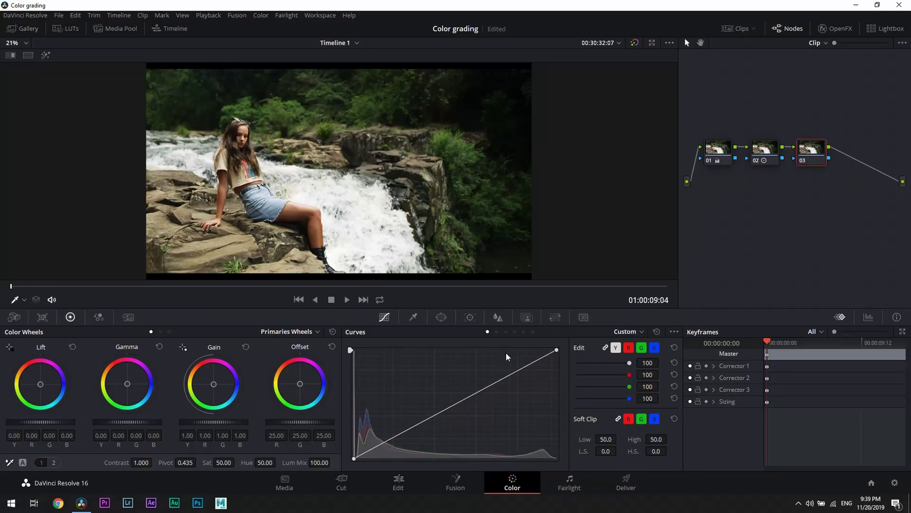
left_click(574, 259)
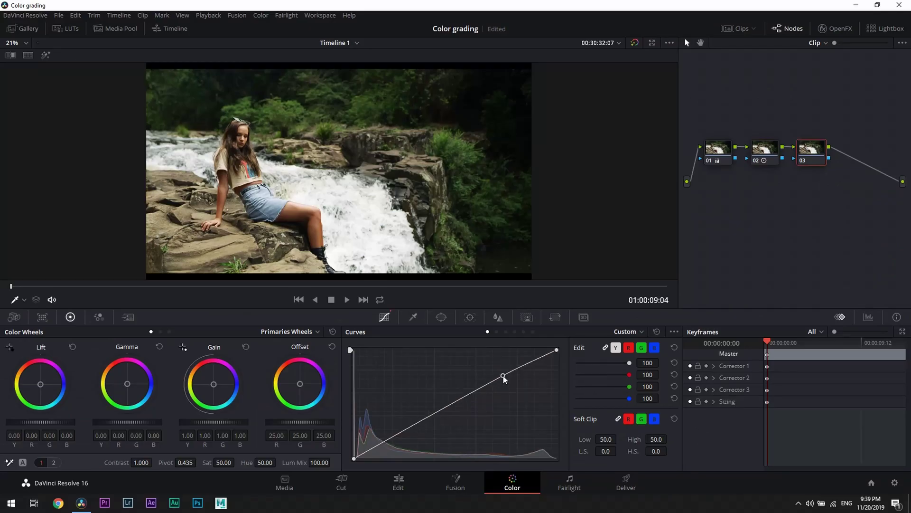
left_click_drag(504, 379, 516, 387)
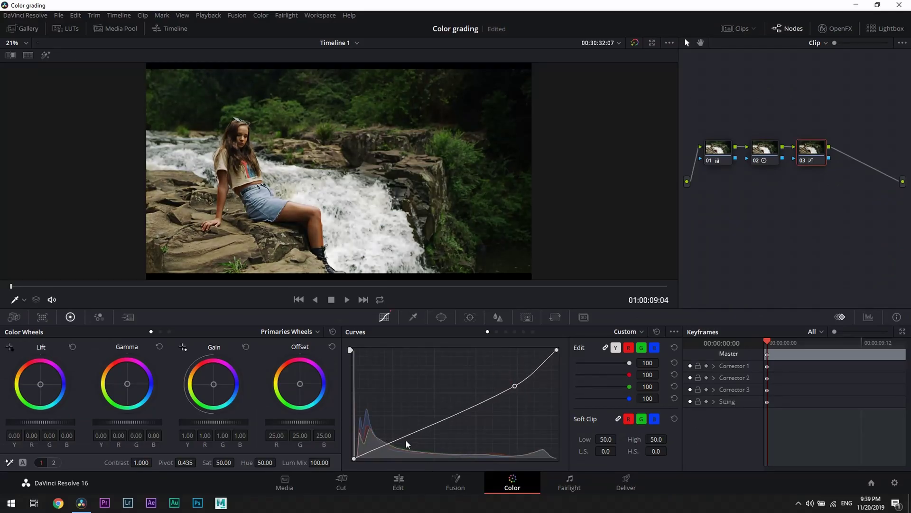
mouse_move(398, 438)
left_mouse_down()
mouse_move(393, 429)
mouse_move(398, 438)
left_mouse_up()
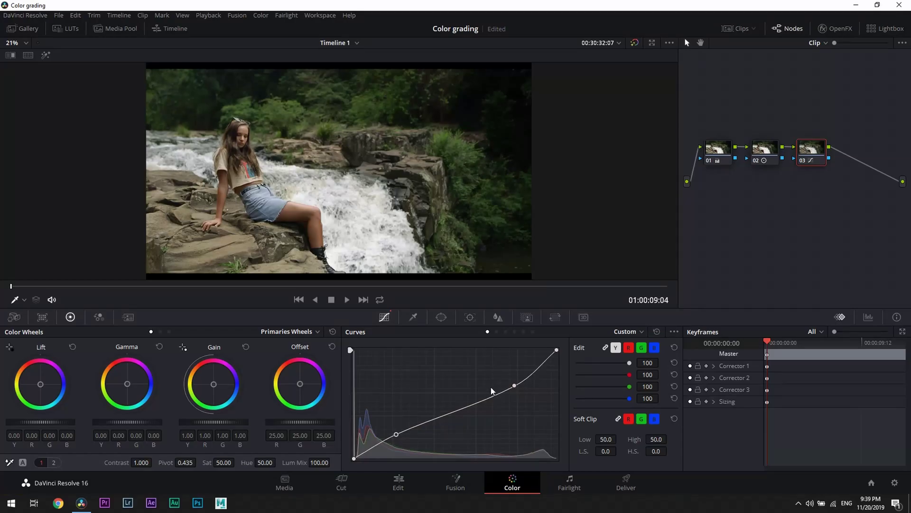
- Add serial node 04 and rotate a hue band by -30.54 on the Hue vs Hue curve
key("alt+s")
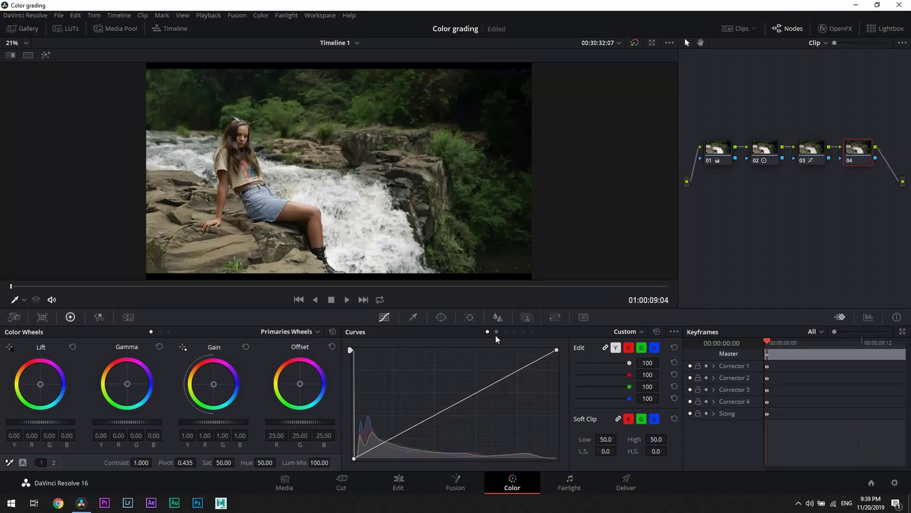
left_click(497, 332)
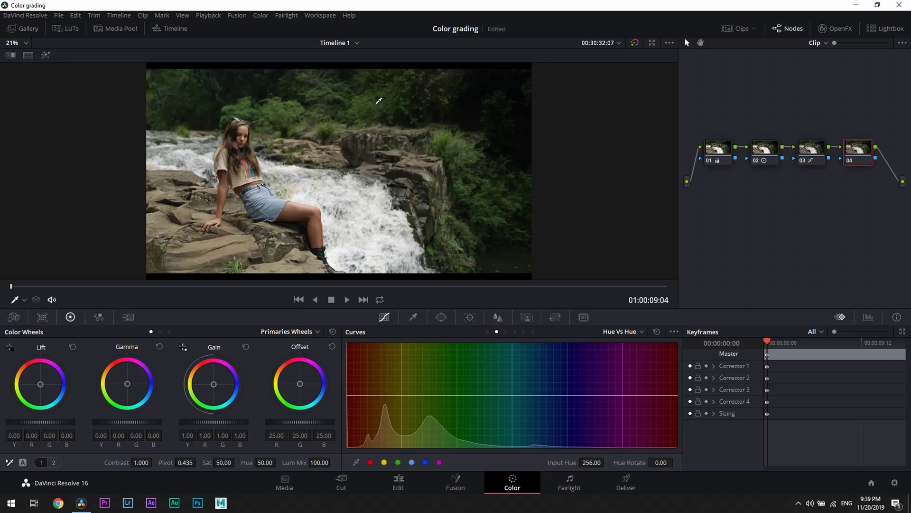
left_click(390, 139)
left_click_drag(427, 396, 427, 406)
- Lower that hue band's saturation to 0.65 on the Hue vs Sat curve
left_click(506, 332)
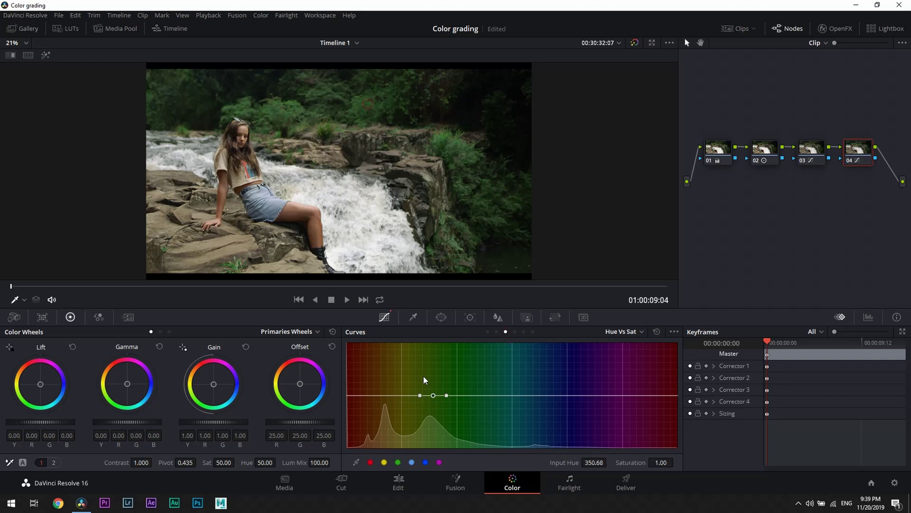
left_click_drag(433, 394, 436, 417)
left_click(515, 332)
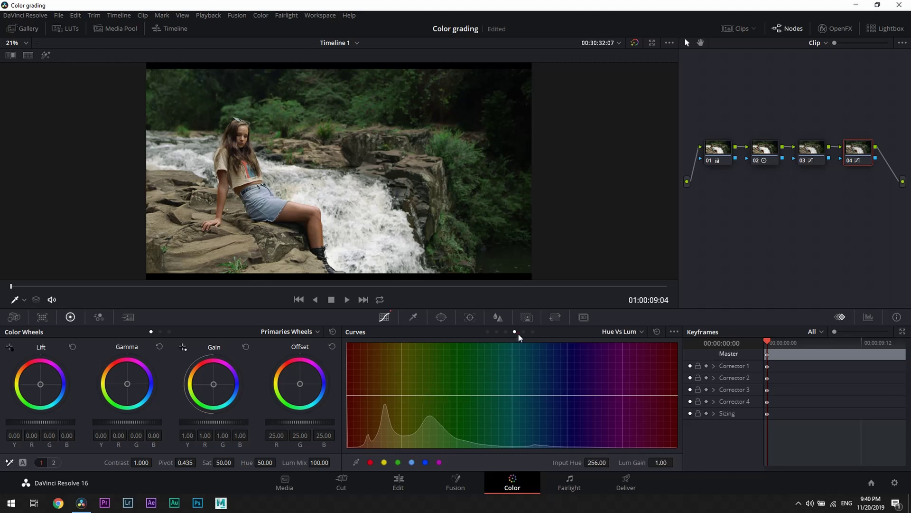
- Pull the Lum vs Sat curve's darkest end to zero and scrub node Sat down to 44.80
left_click(523, 332)
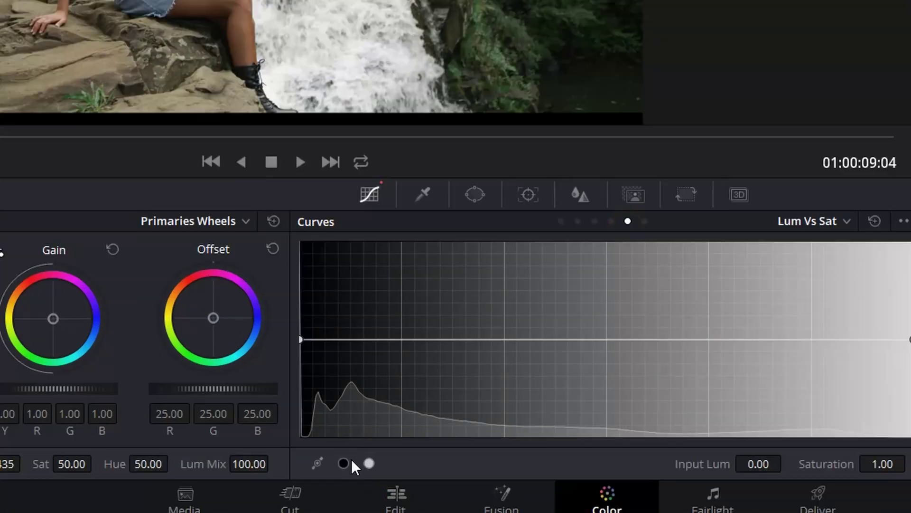
left_click(343, 463)
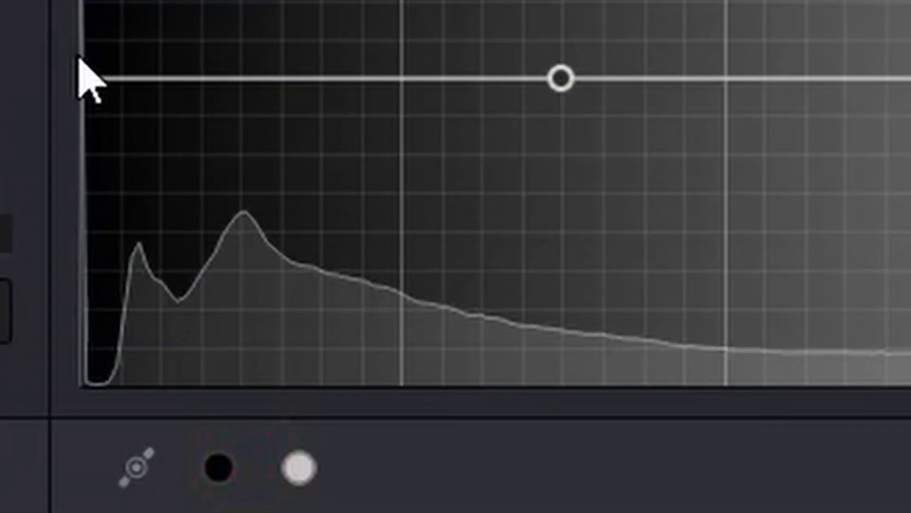
left_click_drag(89, 79, 62, 464)
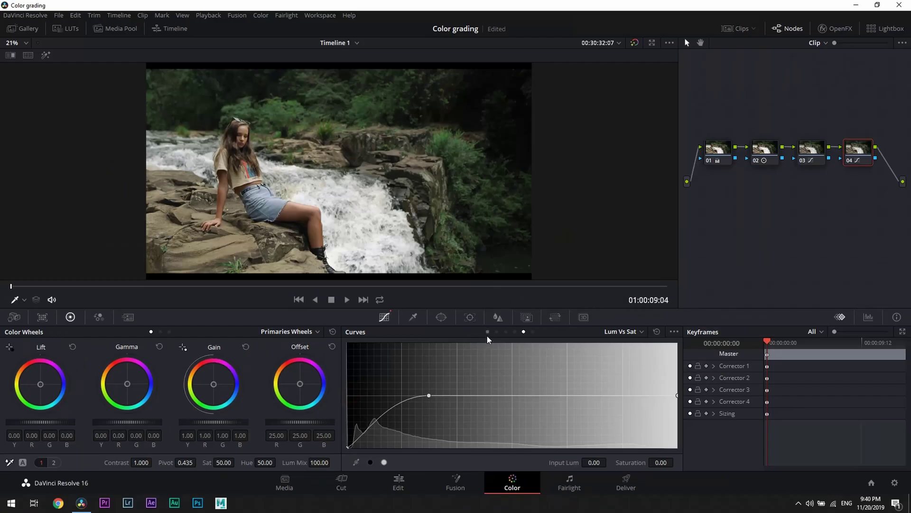
left_click(488, 331)
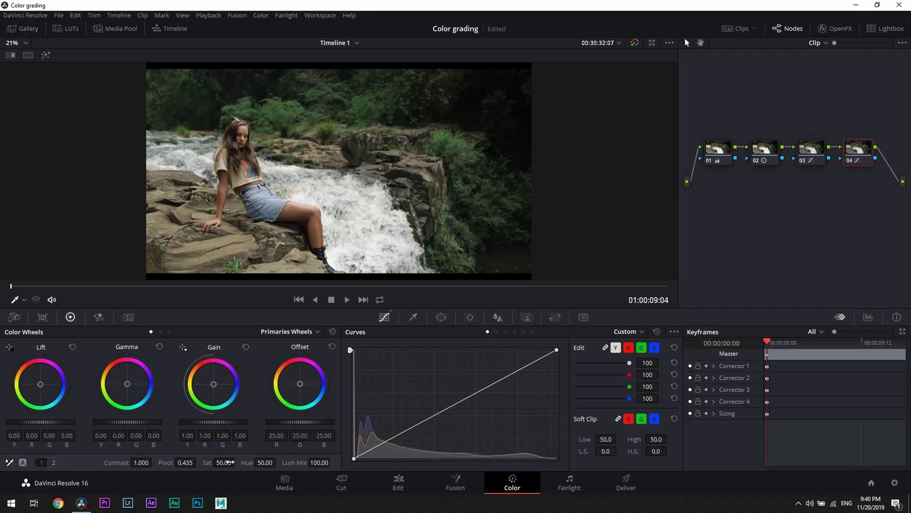
left_click_drag(229, 461, 237, 462)
- Add parallel node 05 and tint Log shadows teal (-0.15/0.03/0.11) and highlights green (-0.22/0.08/-0.16)
key("alt+o")
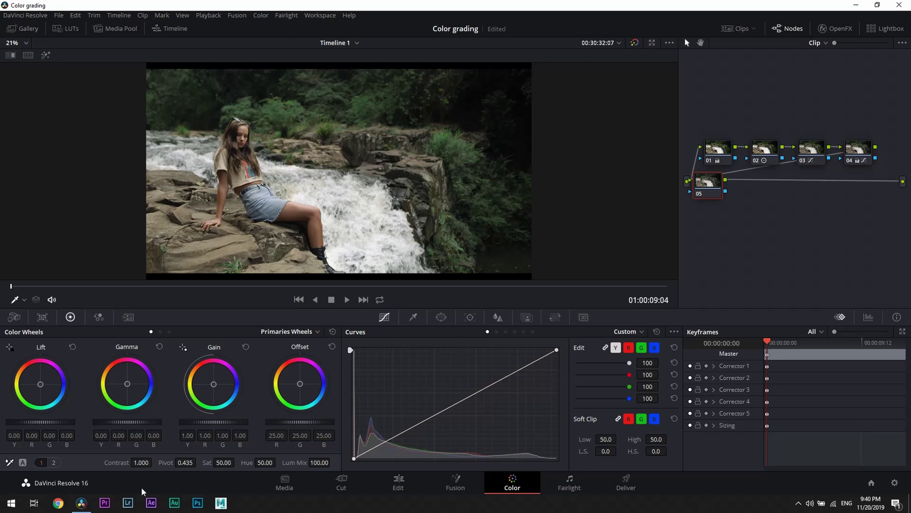
left_click(169, 331)
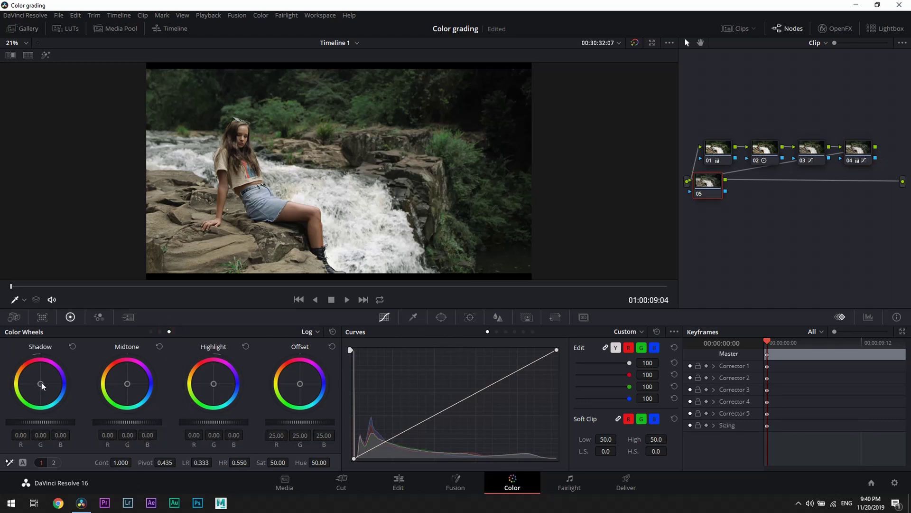
left_click_drag(41, 382, 41, 387)
left_click_drag(213, 385, 210, 387)
- Widen the highlight range to 0.746 and set Shad to -16 on the second page
left_click_drag(240, 462, 201, 462)
left_click(54, 462)
left_click_drag(282, 462, 282, 463)
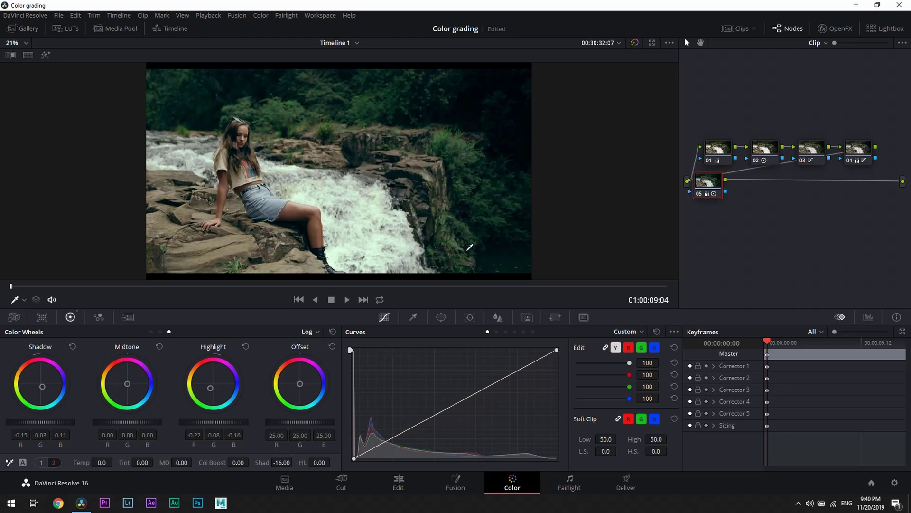
key("p")
key("Escape")
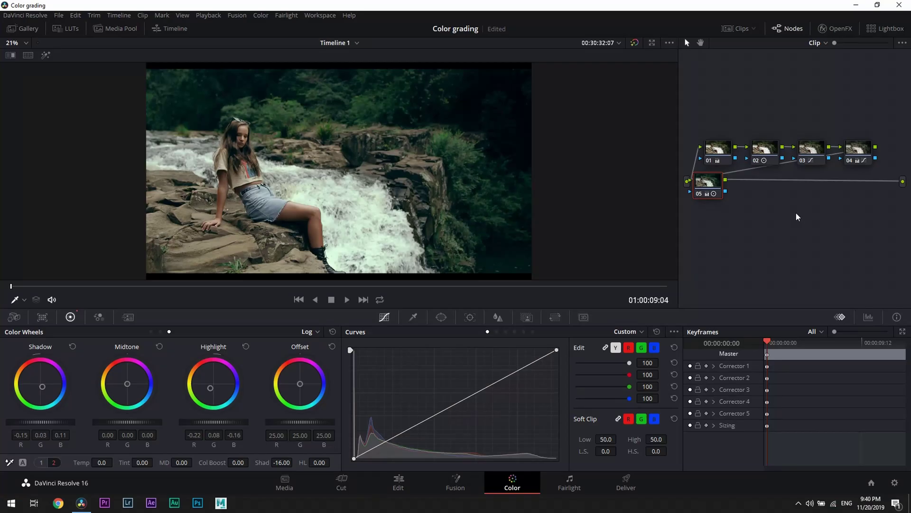